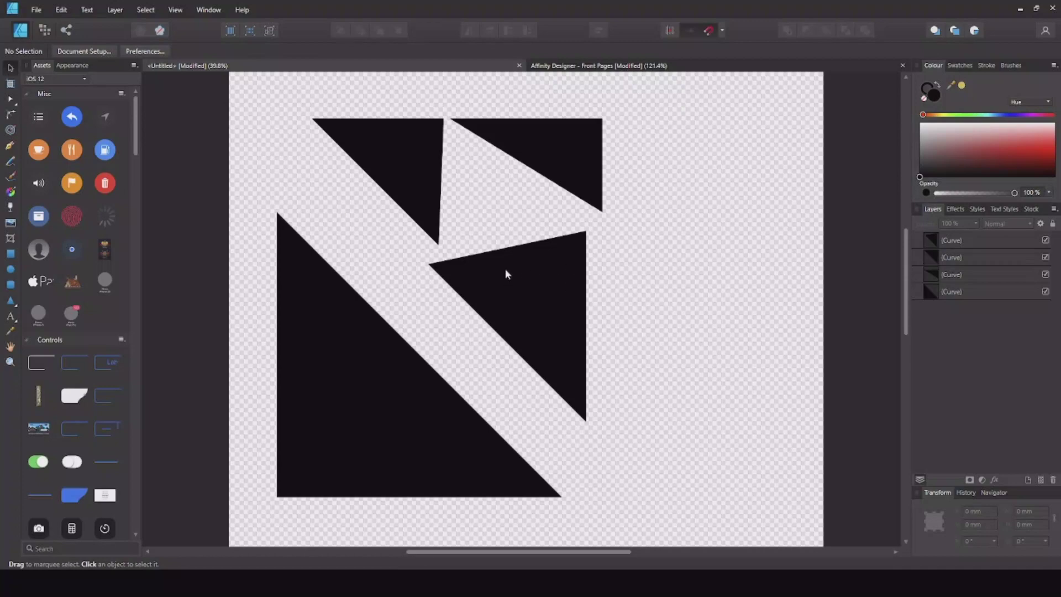
Move the upper-right and upper-left triangles down so all four triangles form a square block
click(318, 306)
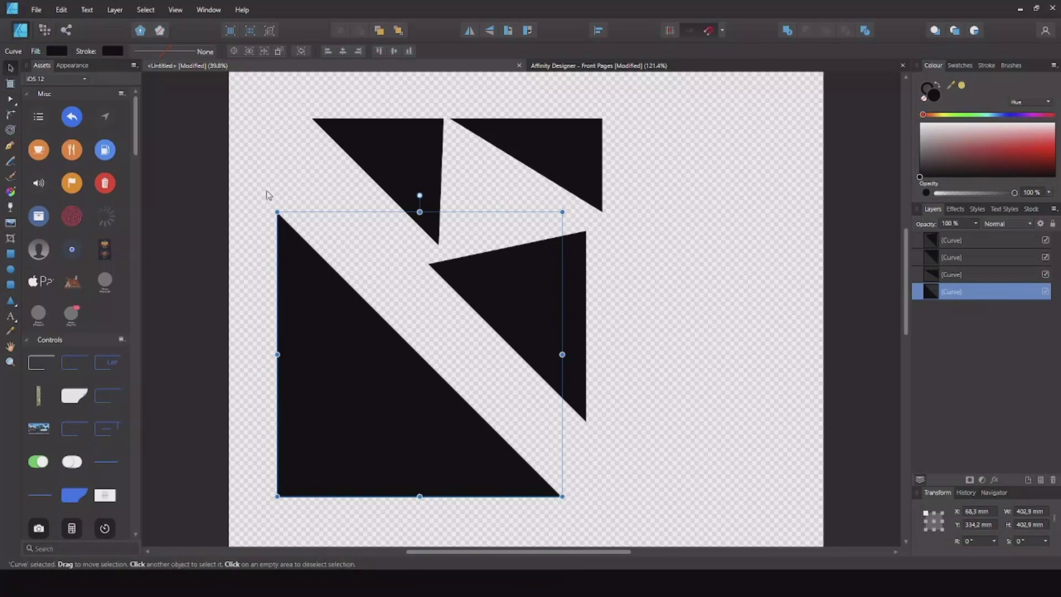
click(567, 137)
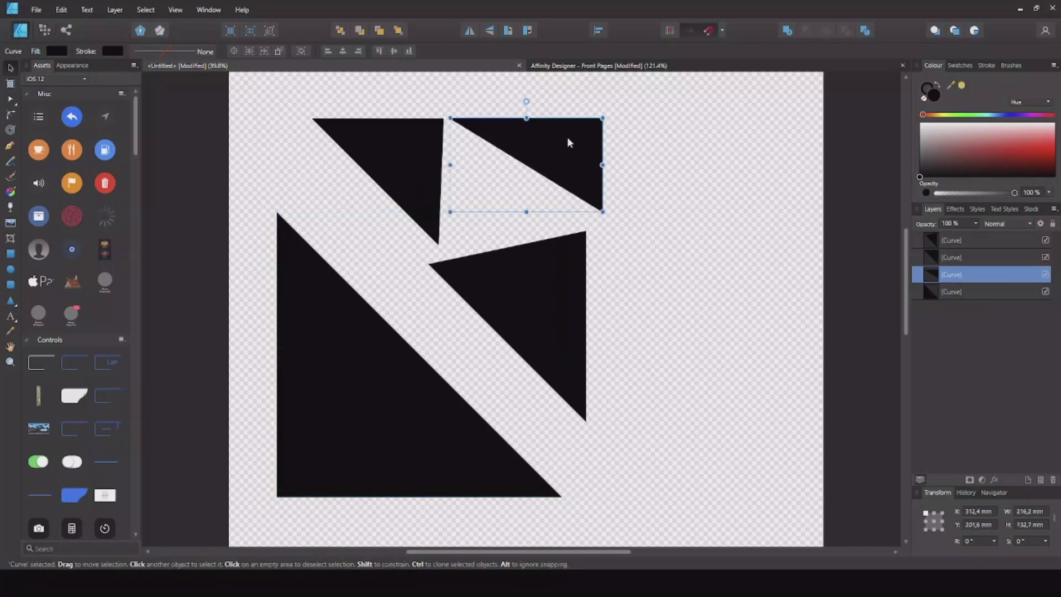
drag(567, 137, 548, 156)
drag(415, 135, 419, 176)
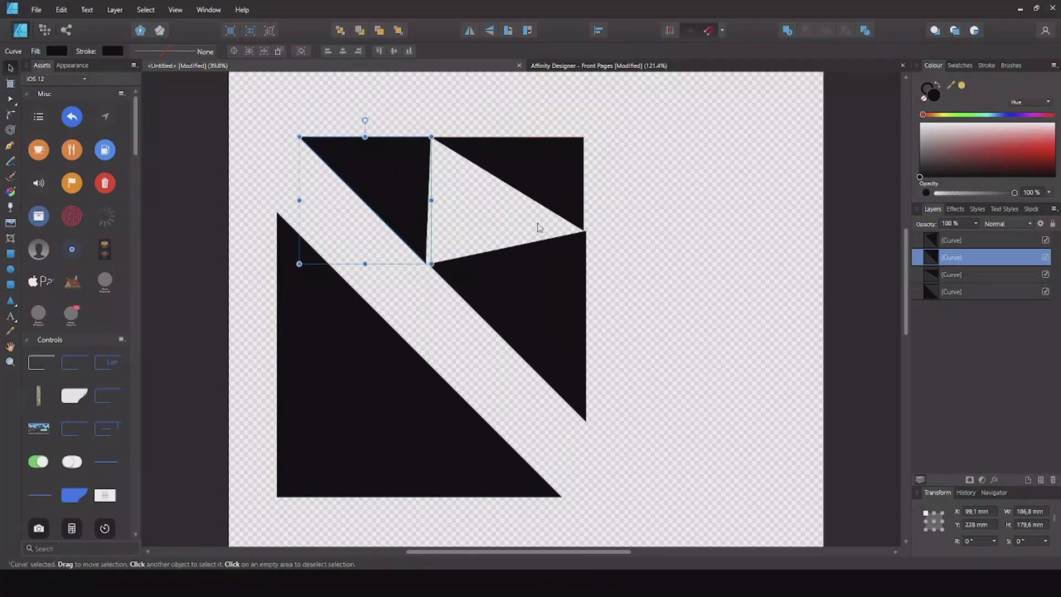
click(674, 223)
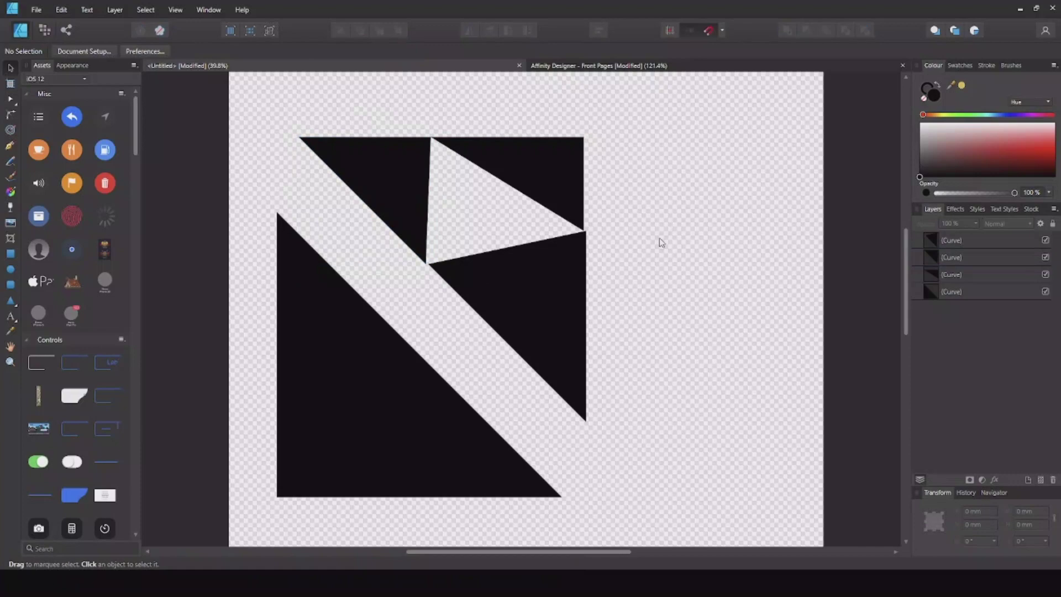
Delete the four black triangles and draw a new square near the page centre
click(559, 273)
key(Delete)
key(Delete)
key(Delete)
key(Delete)
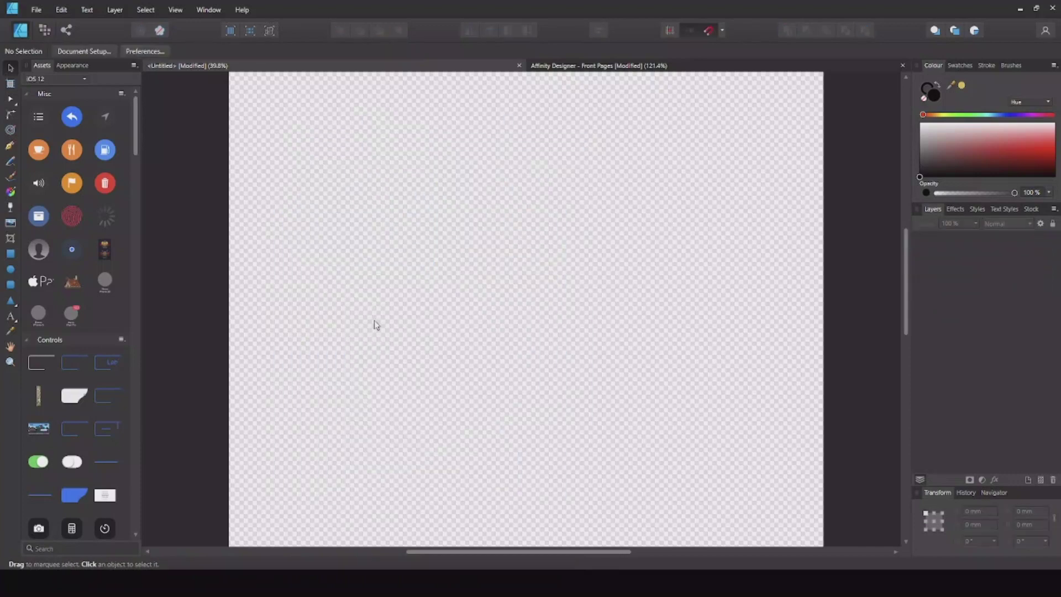
click(10, 254)
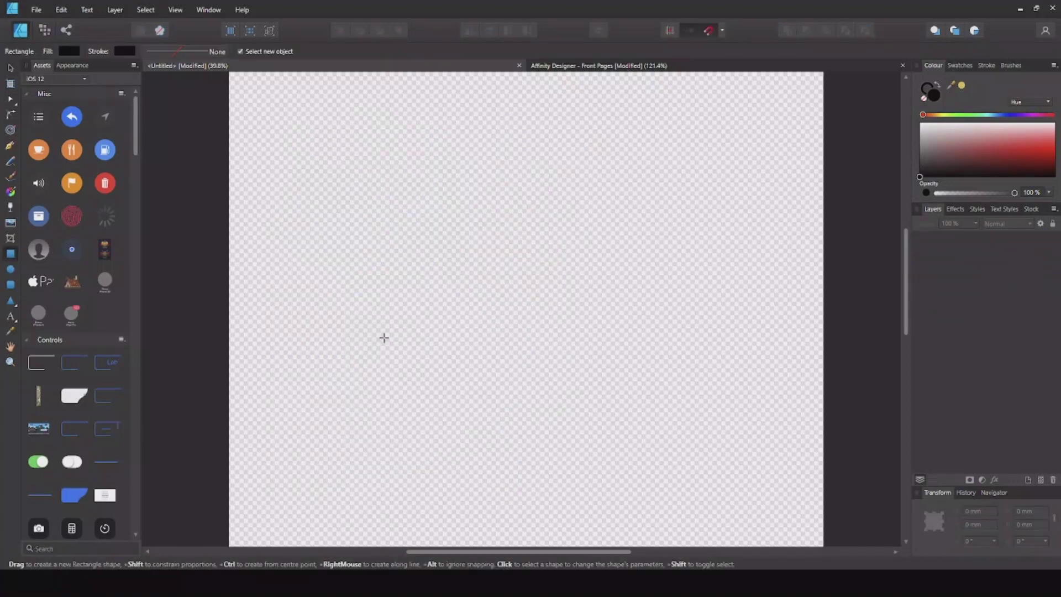
drag(365, 193, 639, 348)
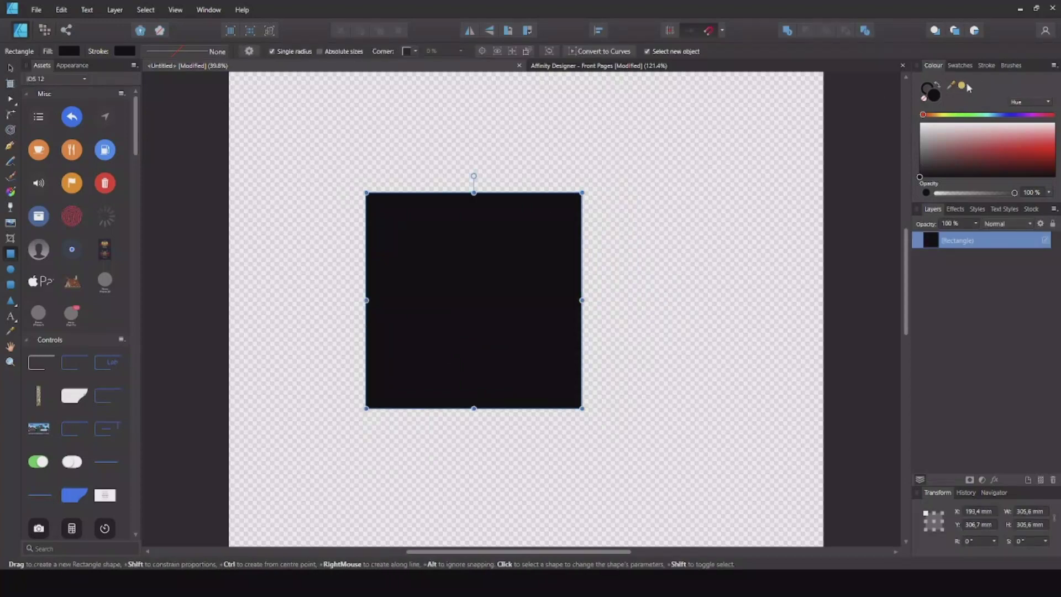
Change the 305.6 mm square's fill from black to white and shift it slightly right
drag(949, 158, 878, 92)
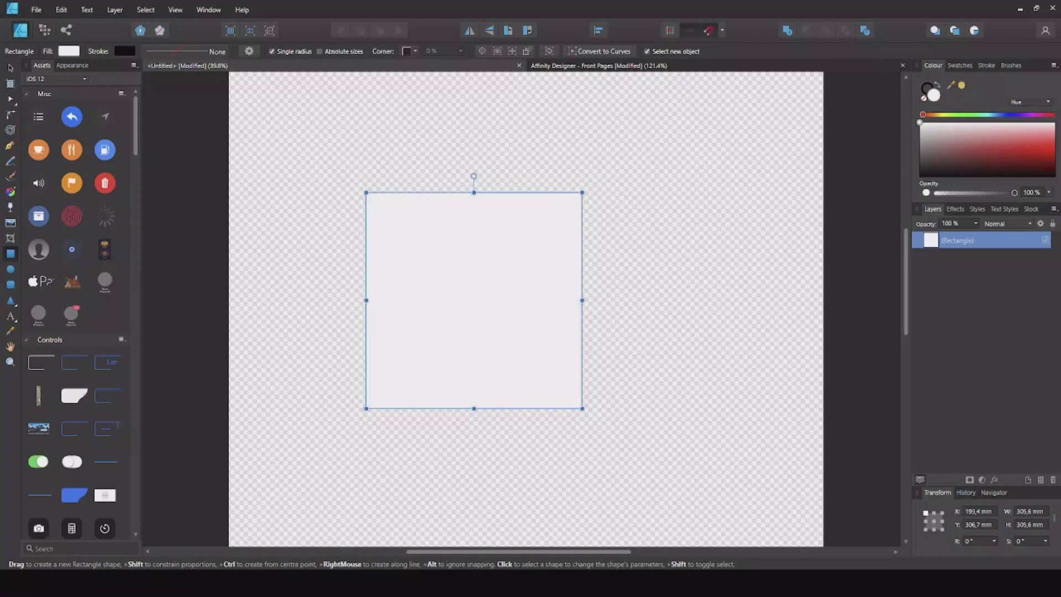
click(10, 71)
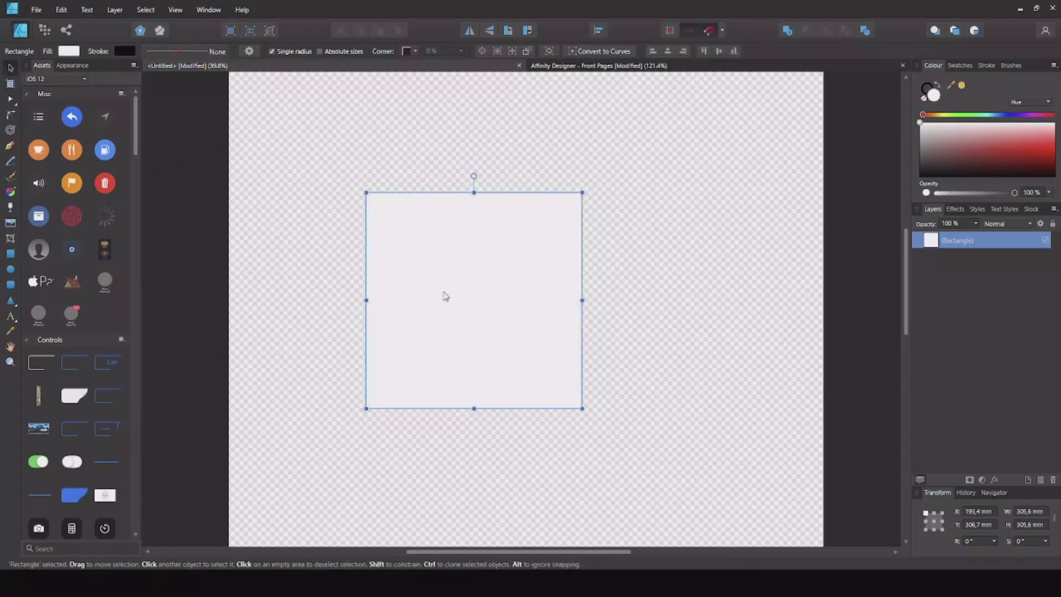
drag(445, 296, 465, 294)
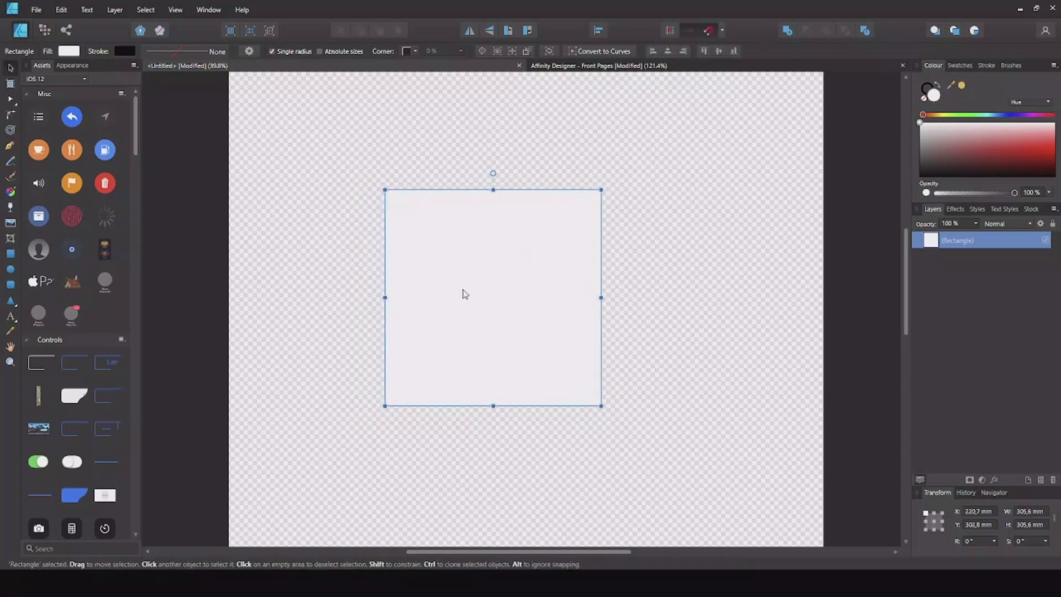
Convert the white square rectangle into an editable Curve with the Node Tool
click(12, 100)
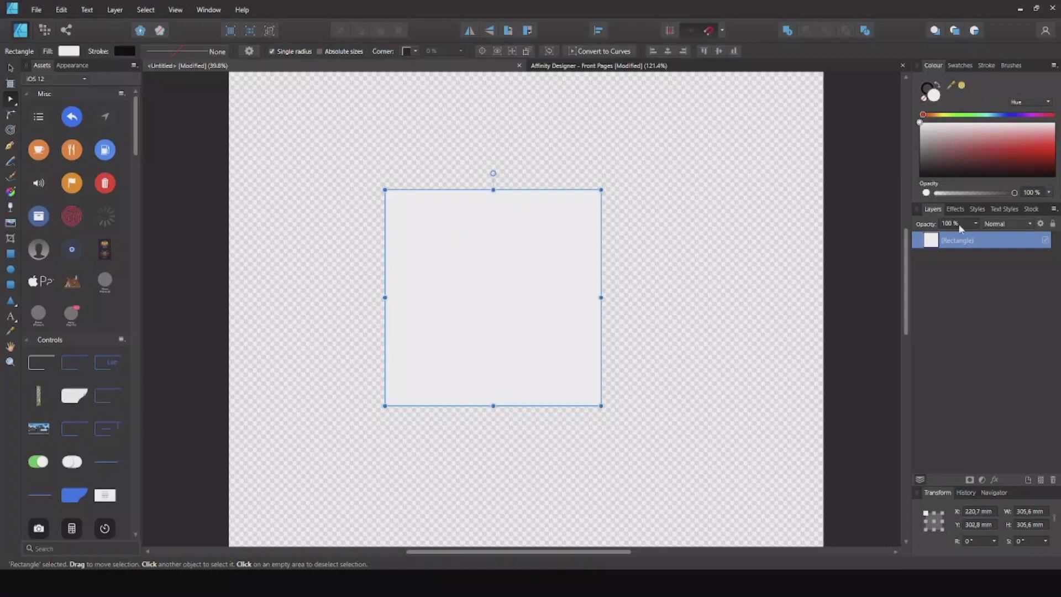
right_click(453, 225)
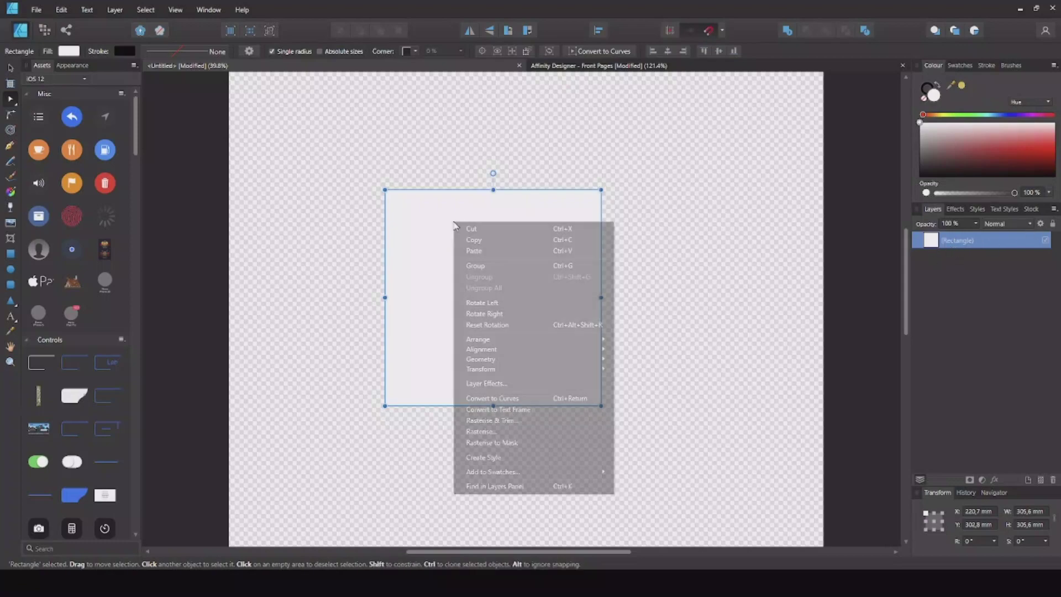
click(492, 398)
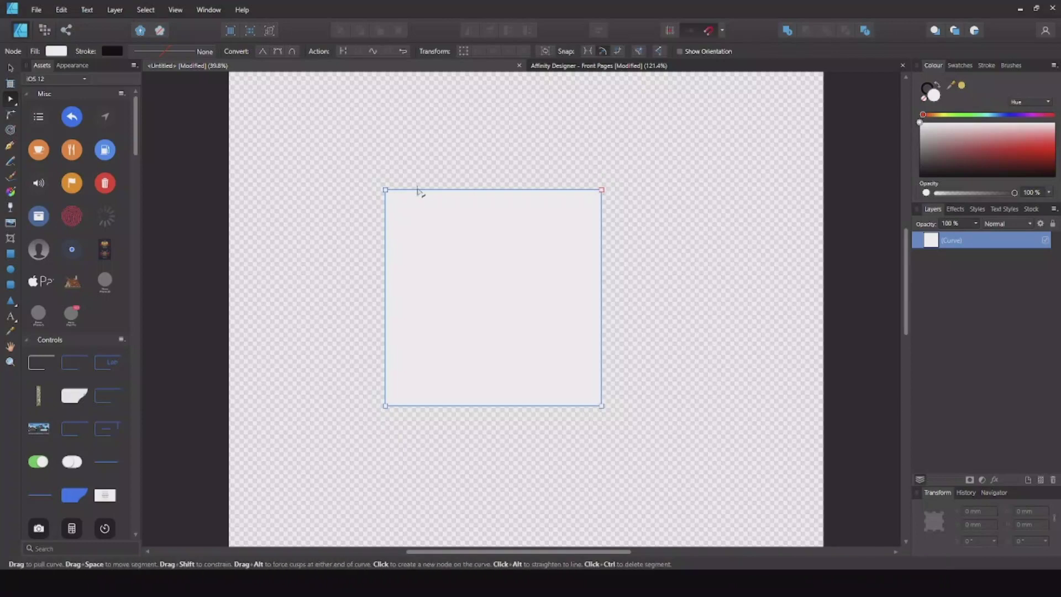
Select the square's top-left and bottom-right corner nodes together
click(386, 191)
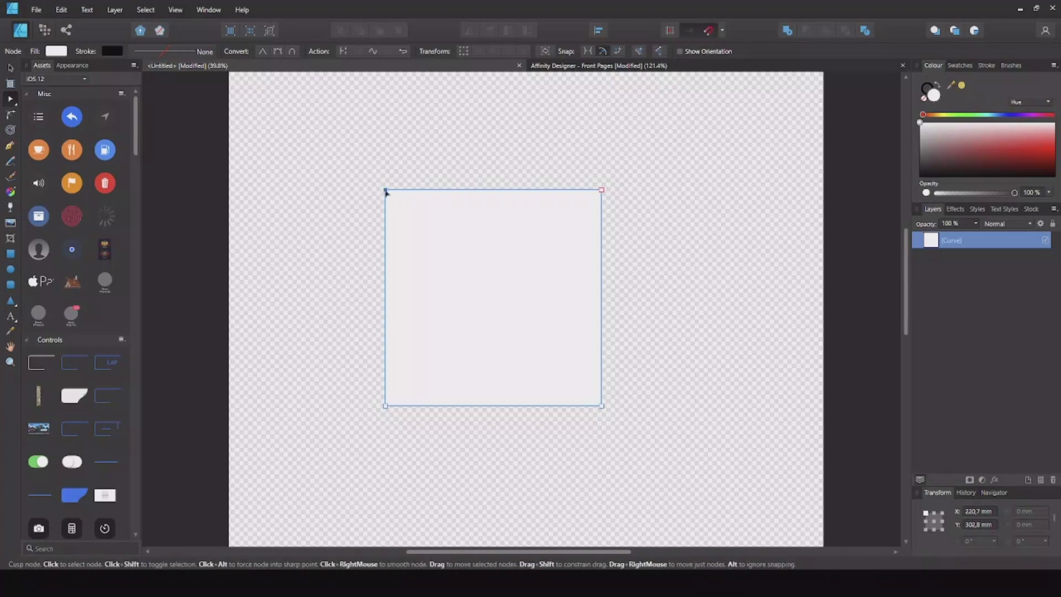
shift+click(602, 407)
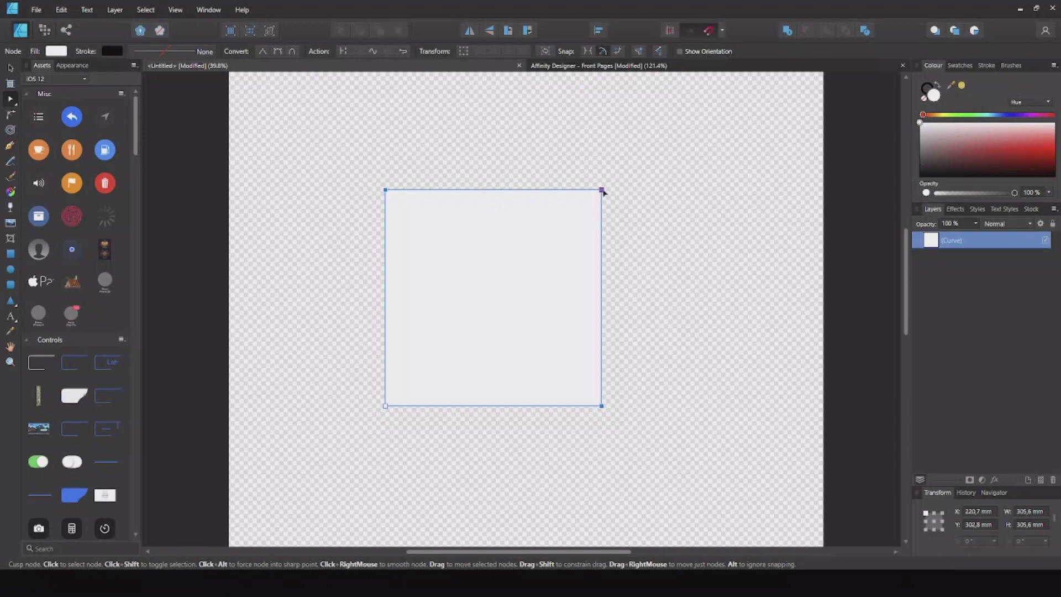
Break the square at the selected nodes and pick the triangle piece in the Layers panel
click(345, 51)
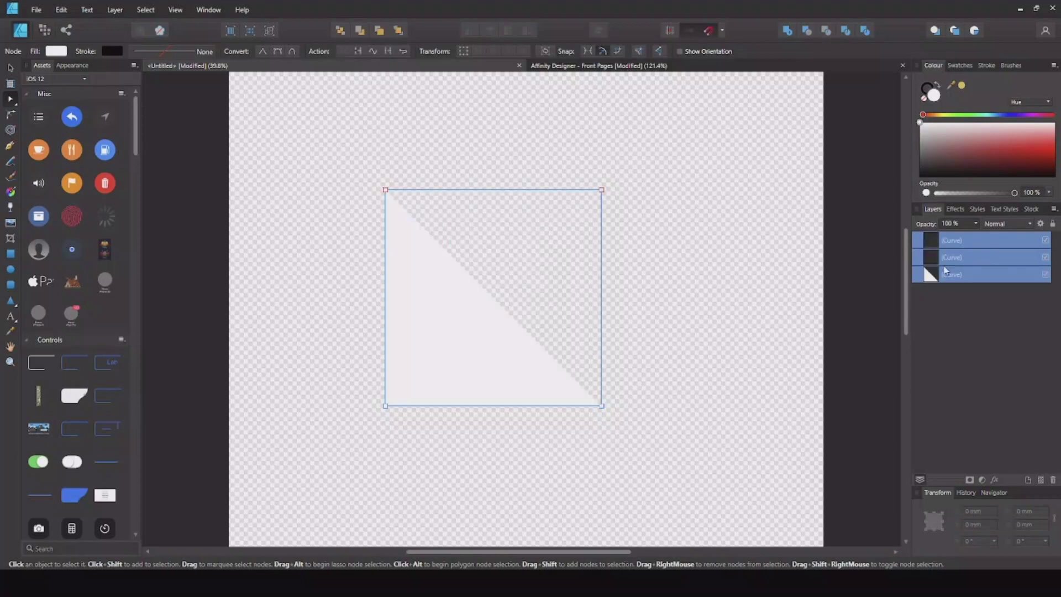
click(969, 242)
click(968, 256)
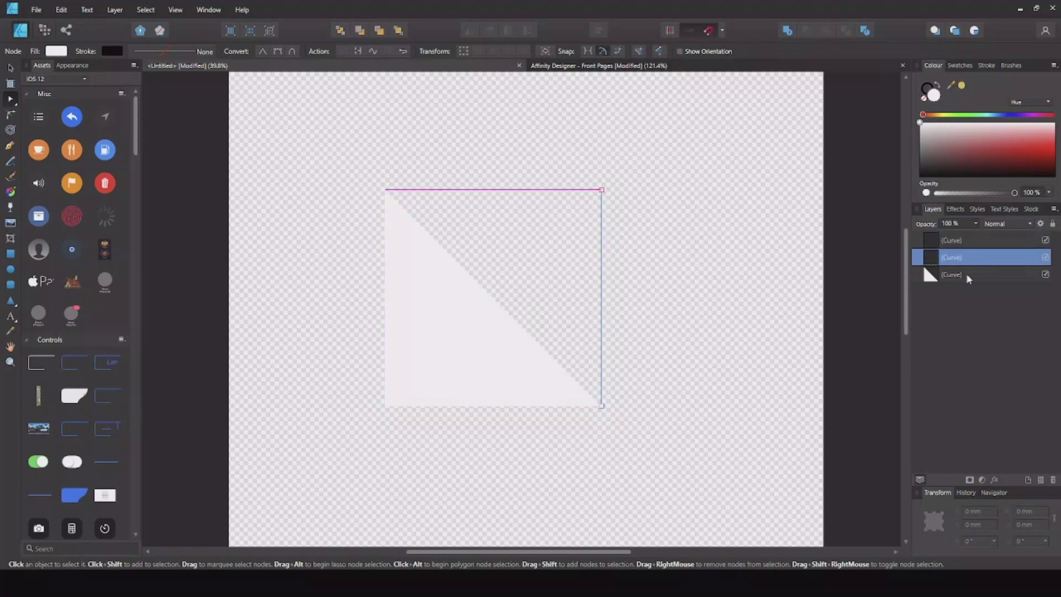
click(967, 242)
click(982, 252)
click(978, 236)
click(981, 258)
click(964, 275)
Move the triangle left and the two edge curves up, separating the pieces
click(10, 67)
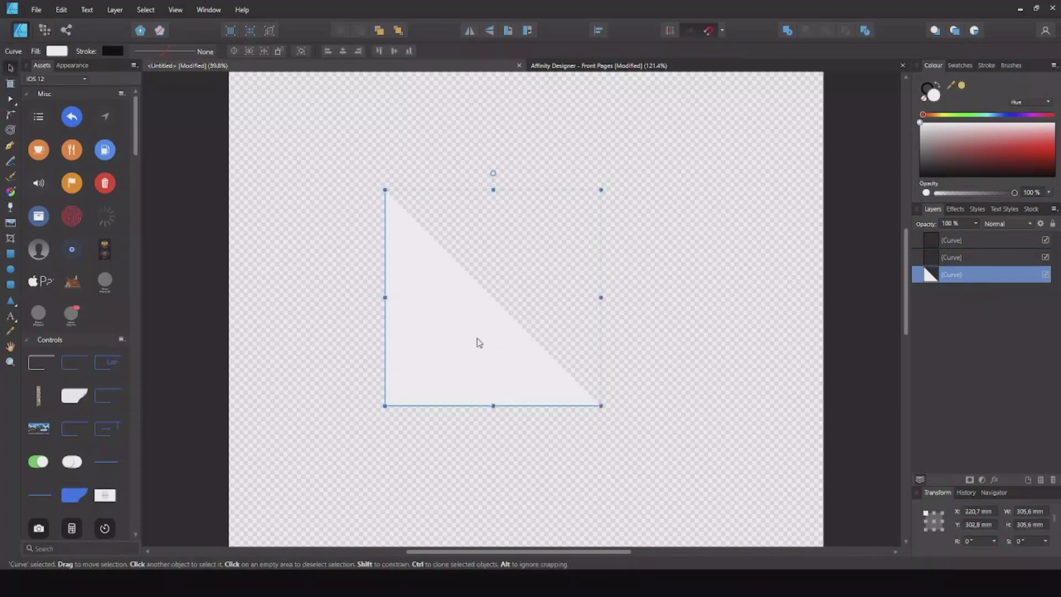
drag(475, 341, 446, 354)
click(959, 237)
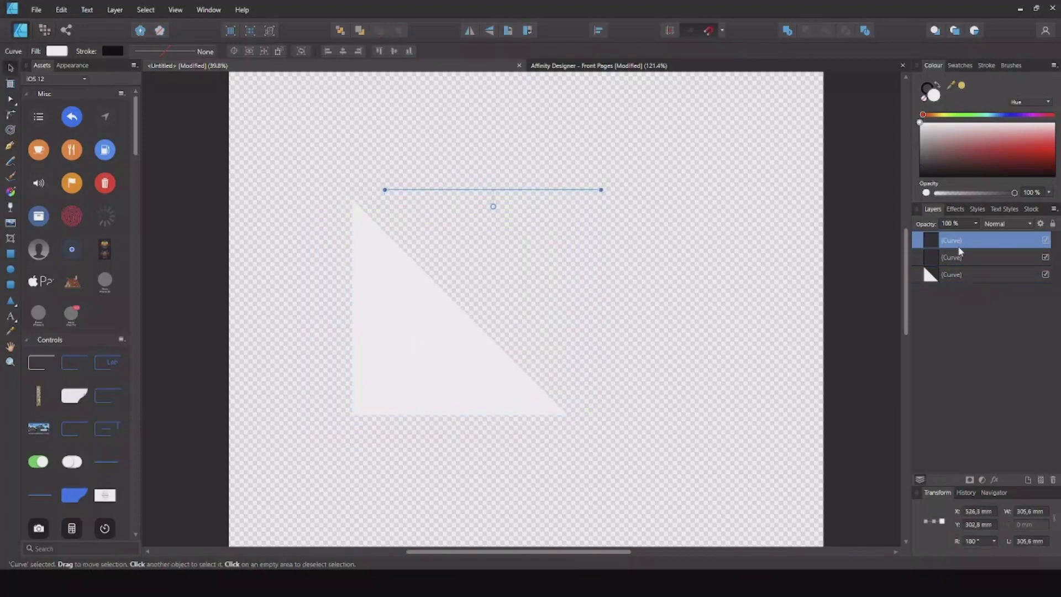
shift+click(960, 257)
drag(525, 257, 552, 227)
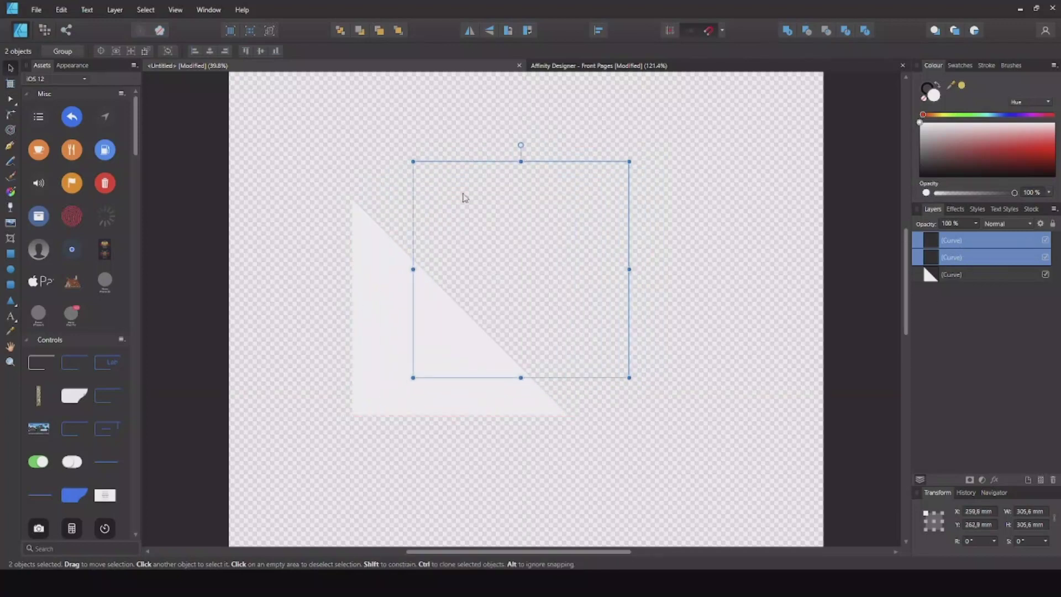
click(974, 273)
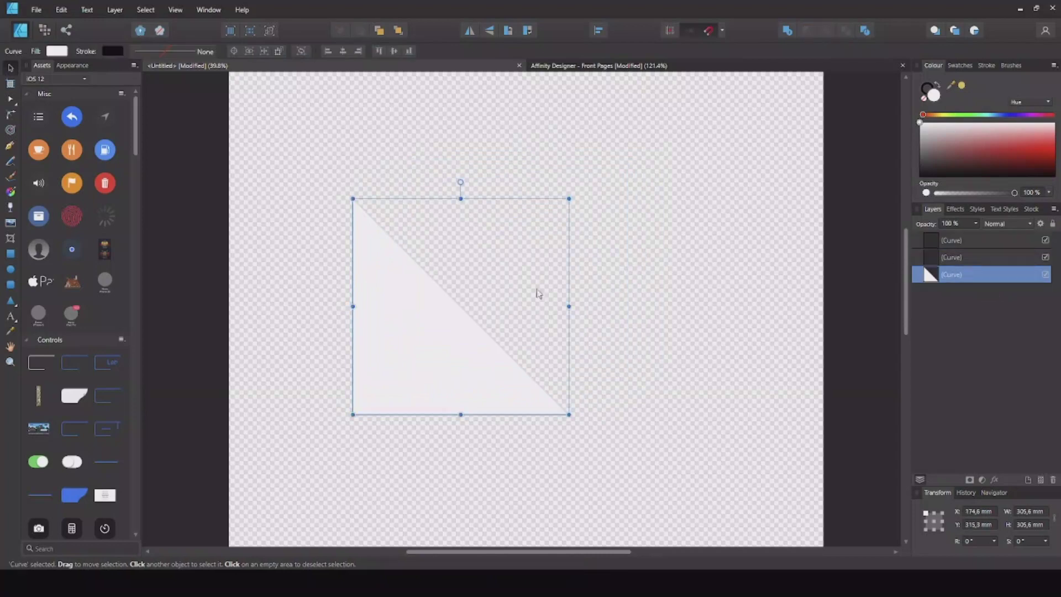
Close the white triangle by joining its bottom-right and top-left nodes
click(10, 99)
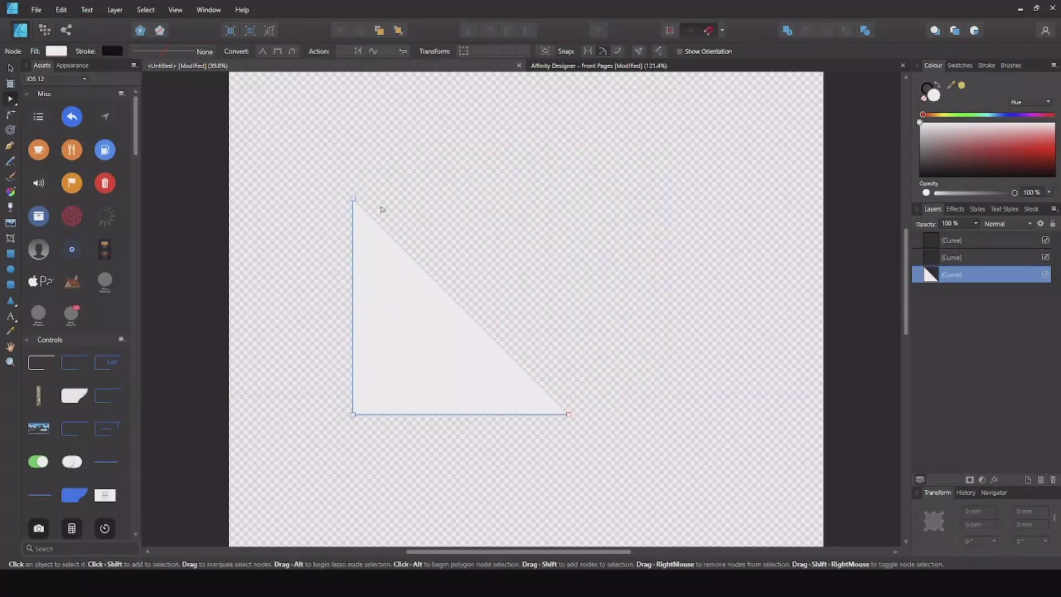
click(568, 414)
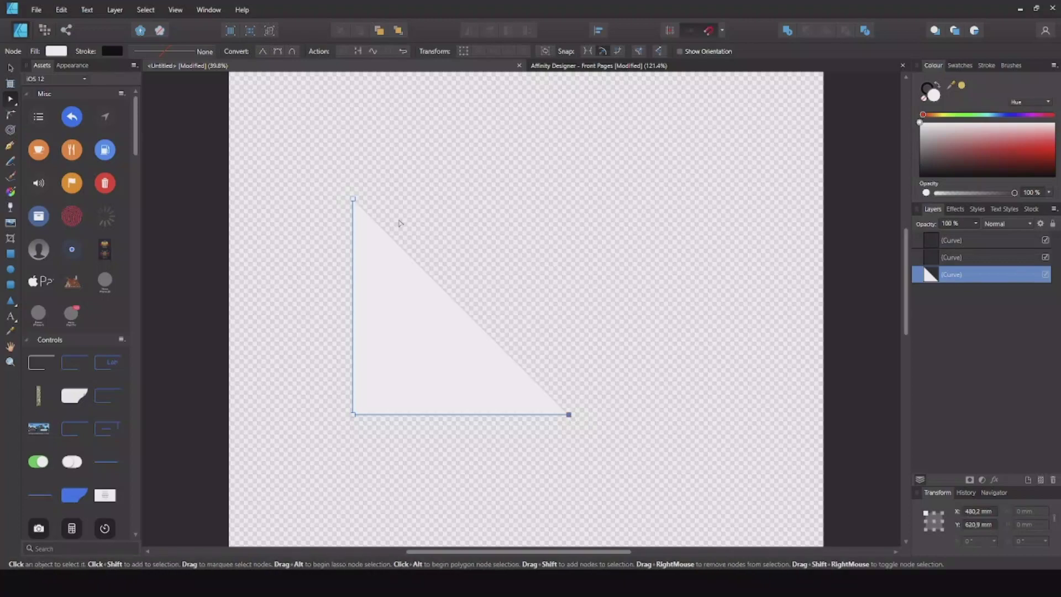
shift+click(354, 199)
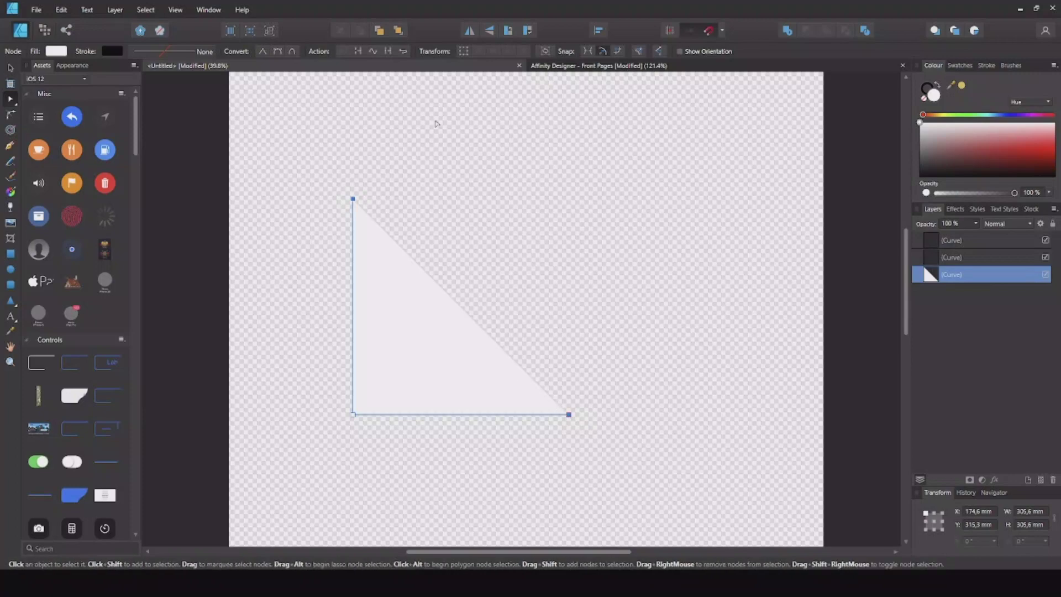
click(391, 53)
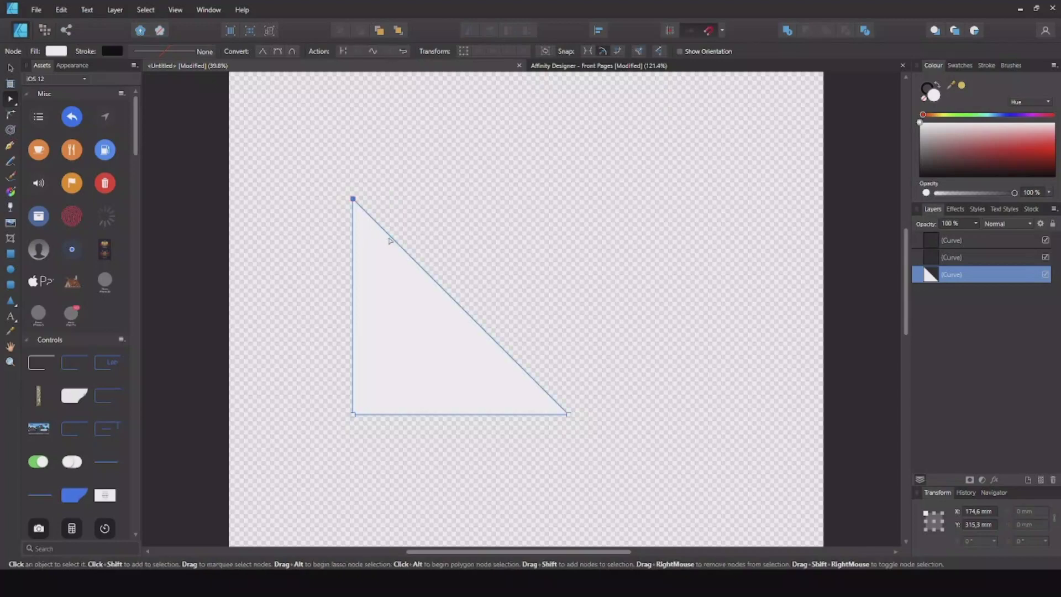
Nudge the lower-left triangle and select both upper-right edge curves
click(10, 68)
mouse_move(424, 298)
mouse_down()
mouse_move(438, 295)
mouse_move(419, 280)
mouse_up()
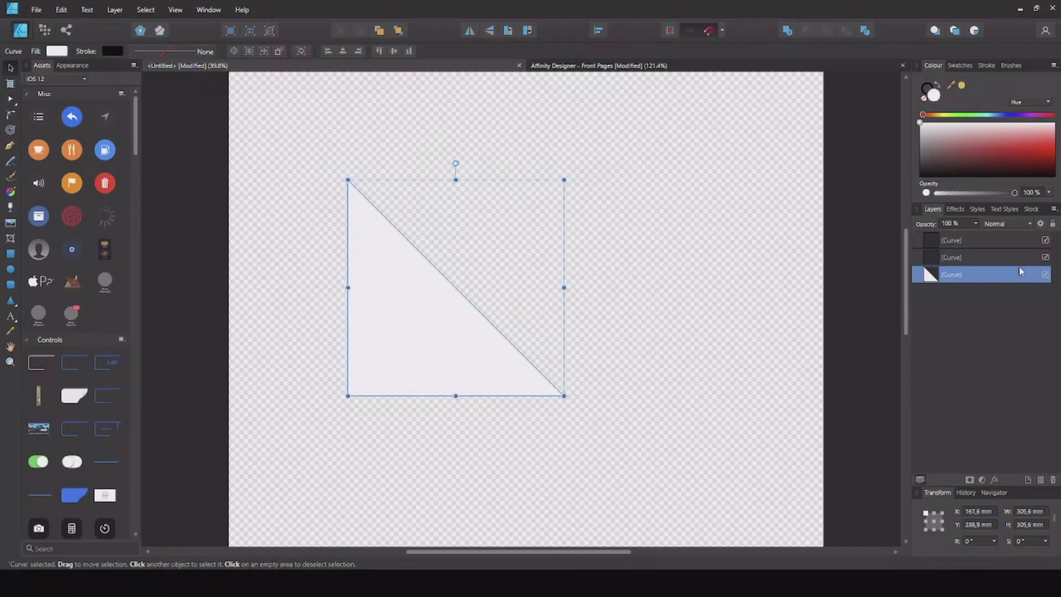
click(970, 241)
shift+click(971, 258)
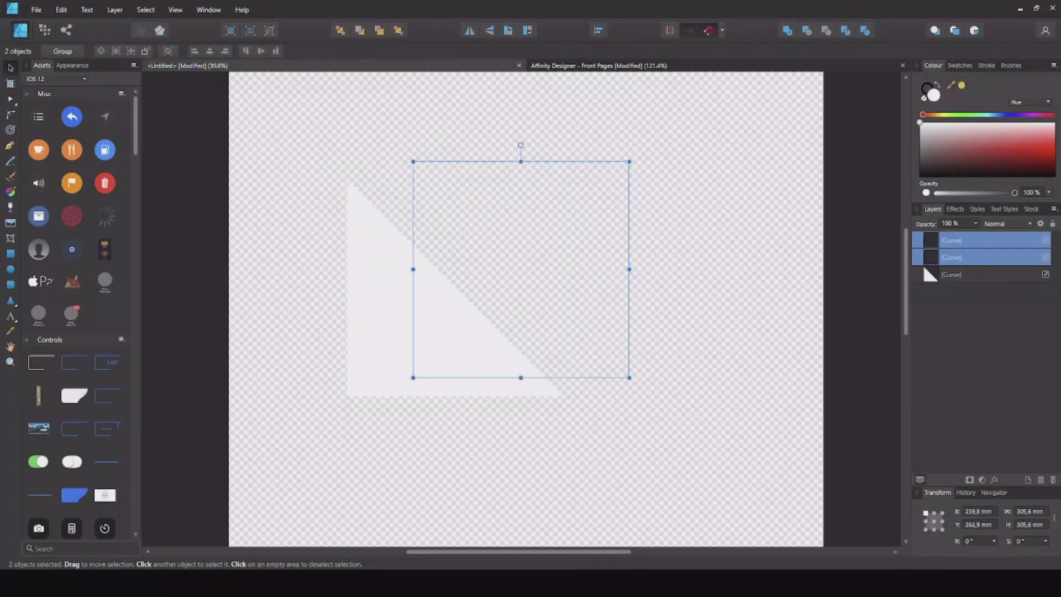
Join the two edge curves into one curve at their top-left and bottom end nodes
click(10, 101)
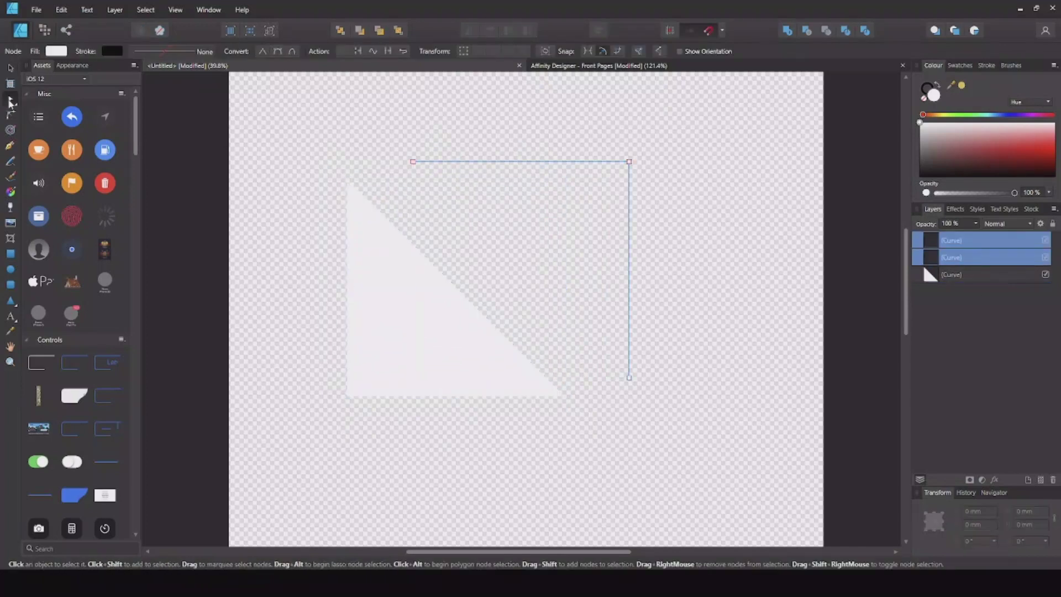
click(413, 162)
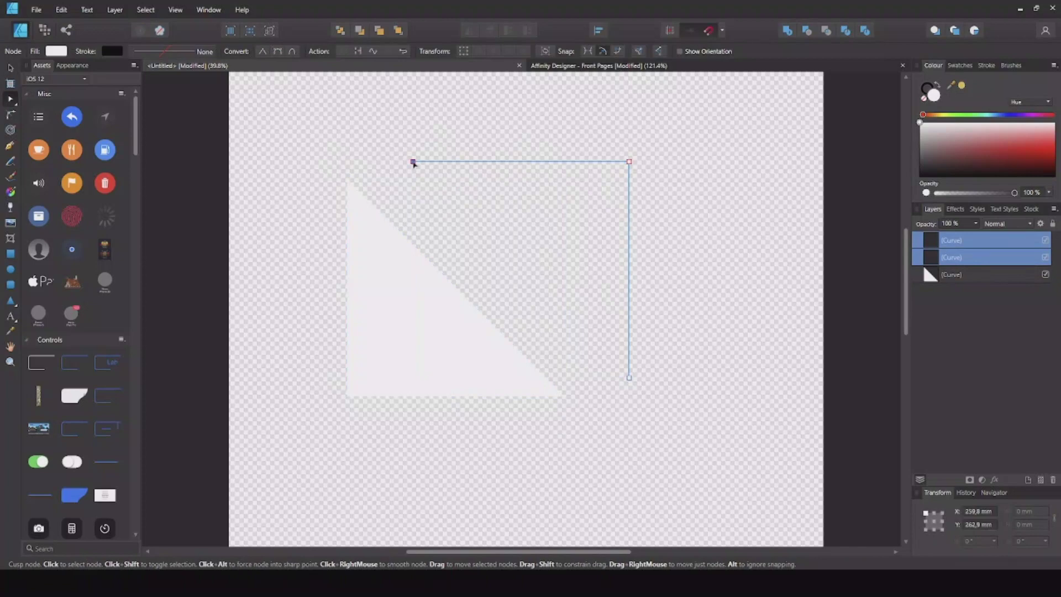
shift+click(636, 379)
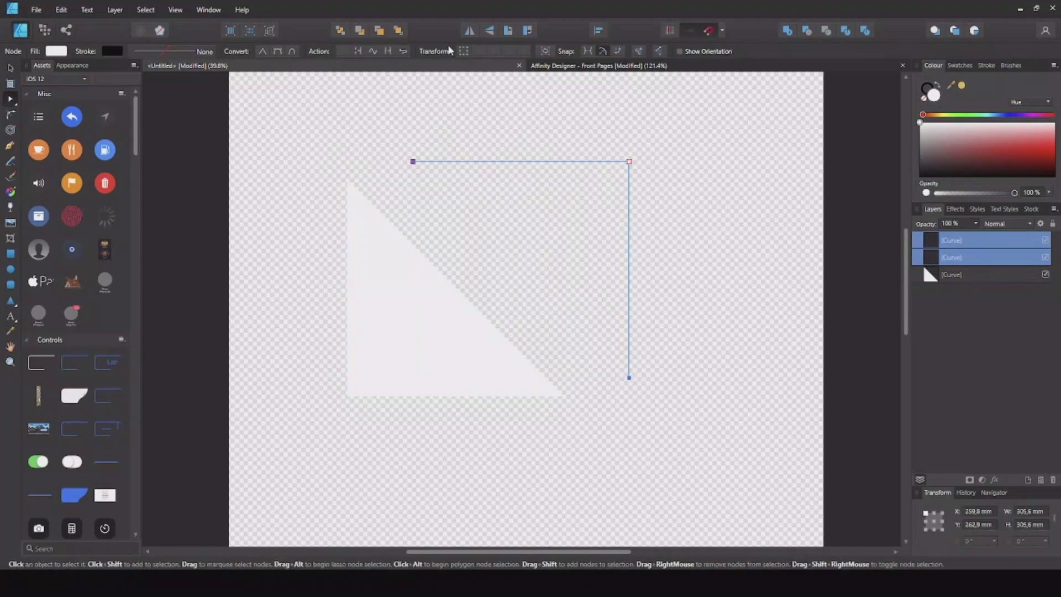
click(373, 52)
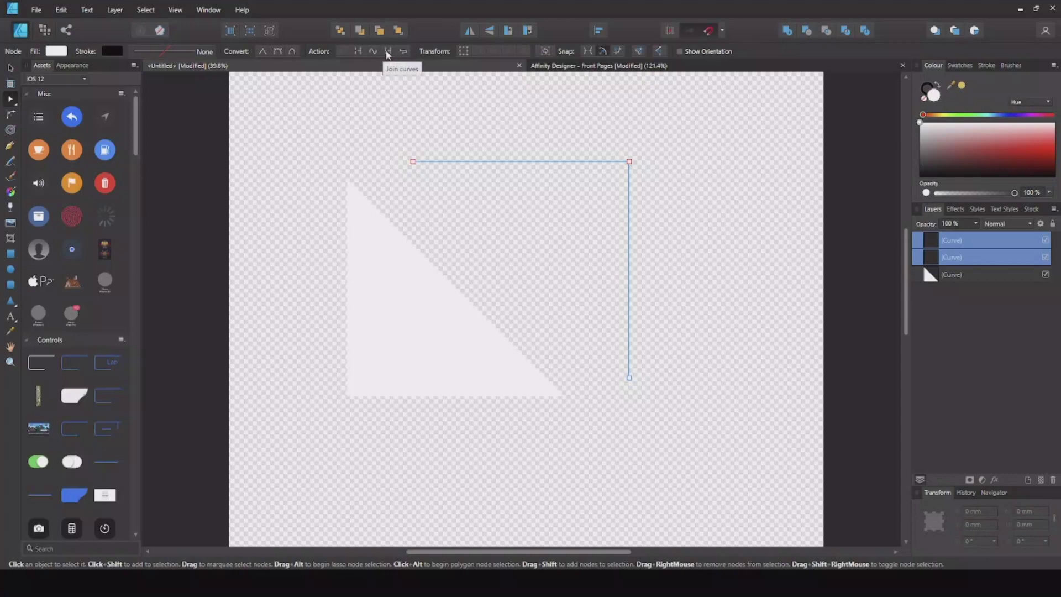
click(388, 53)
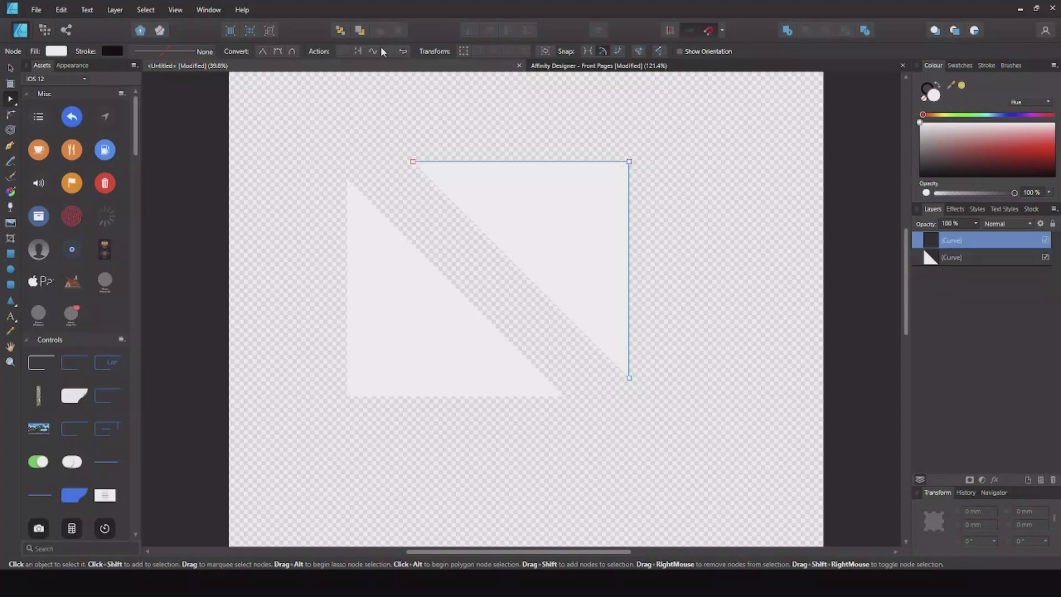
Close the joined curve into a second triangle and move it up and right
click(629, 377)
shift+click(413, 162)
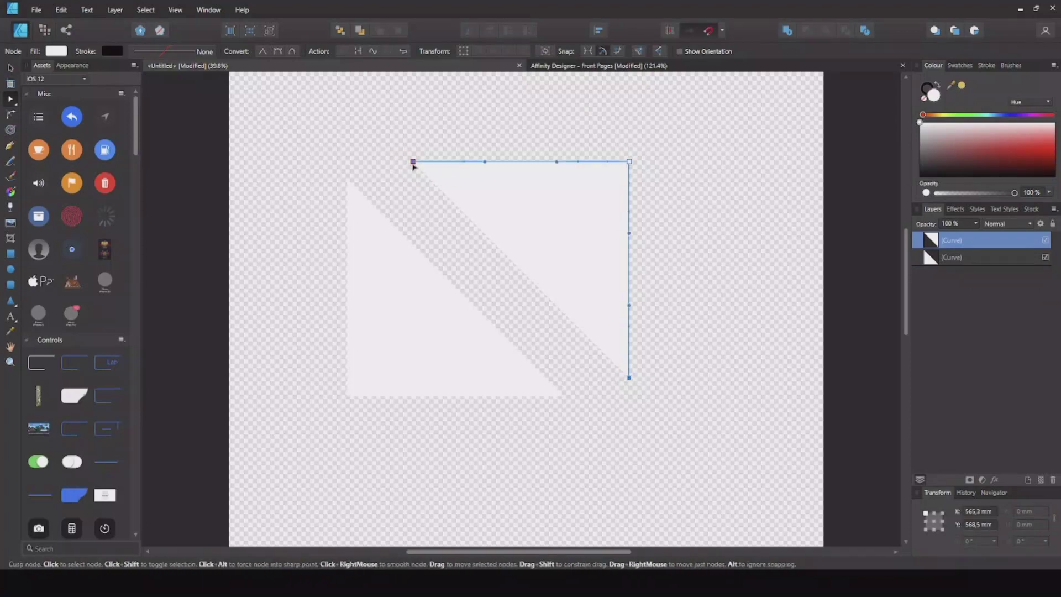
click(386, 52)
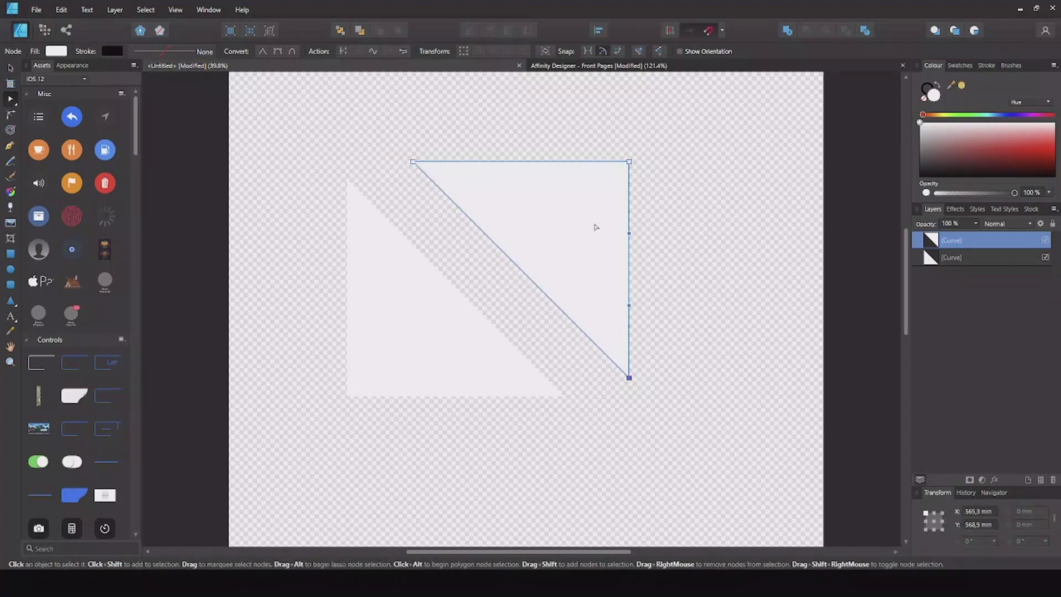
click(10, 67)
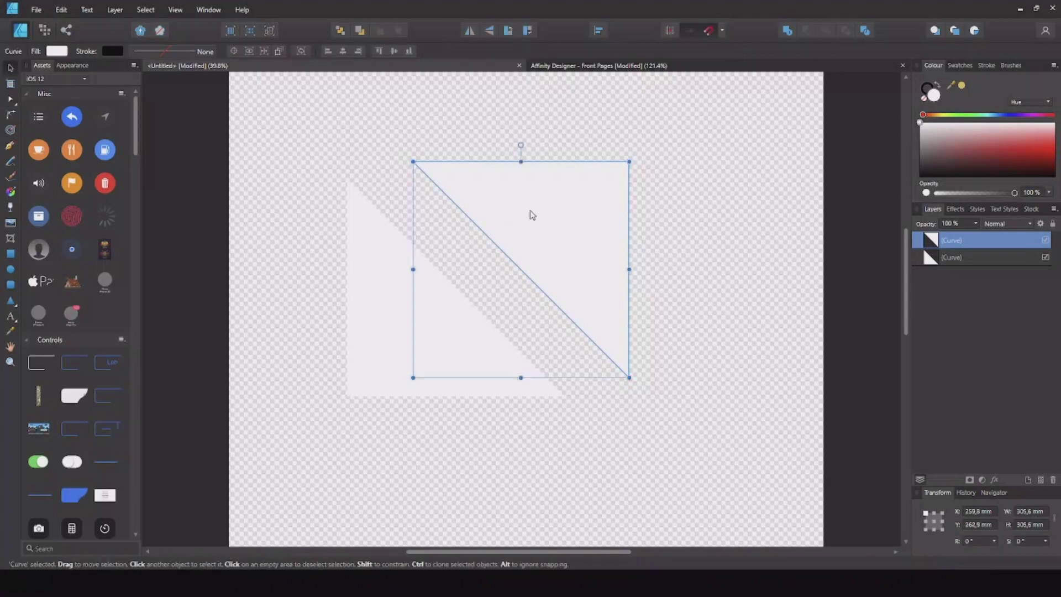
drag(528, 214, 566, 171)
Add a node midway along the lower-left triangle's vertical left edge
click(754, 257)
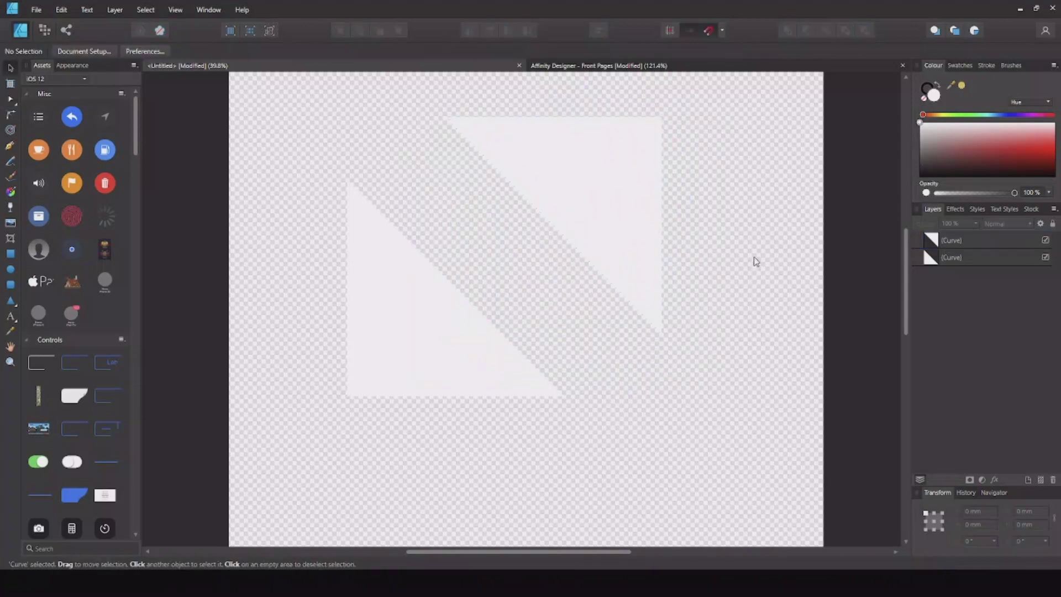
click(610, 153)
click(396, 336)
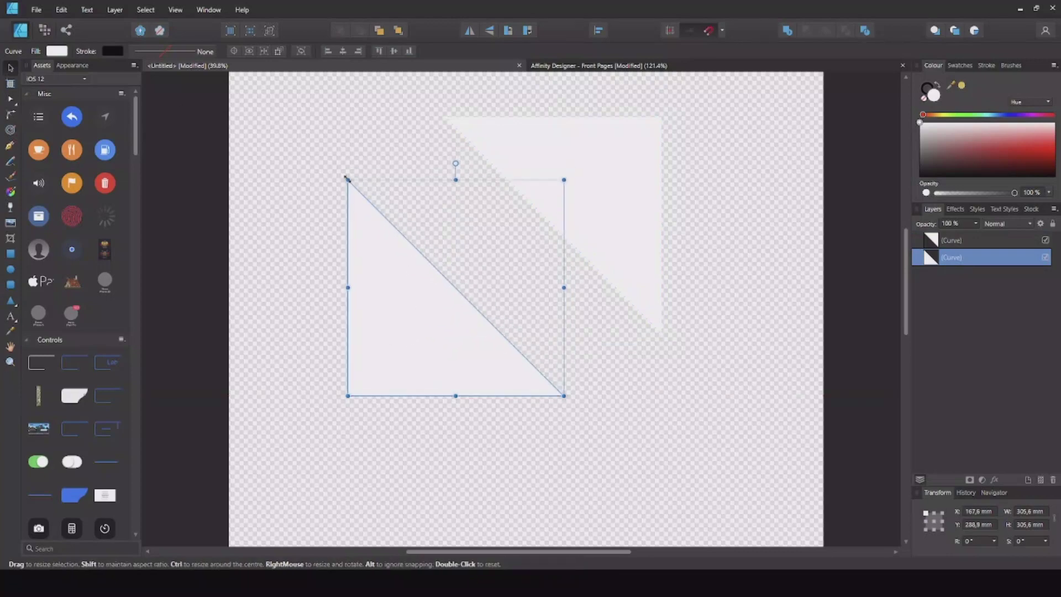
click(10, 101)
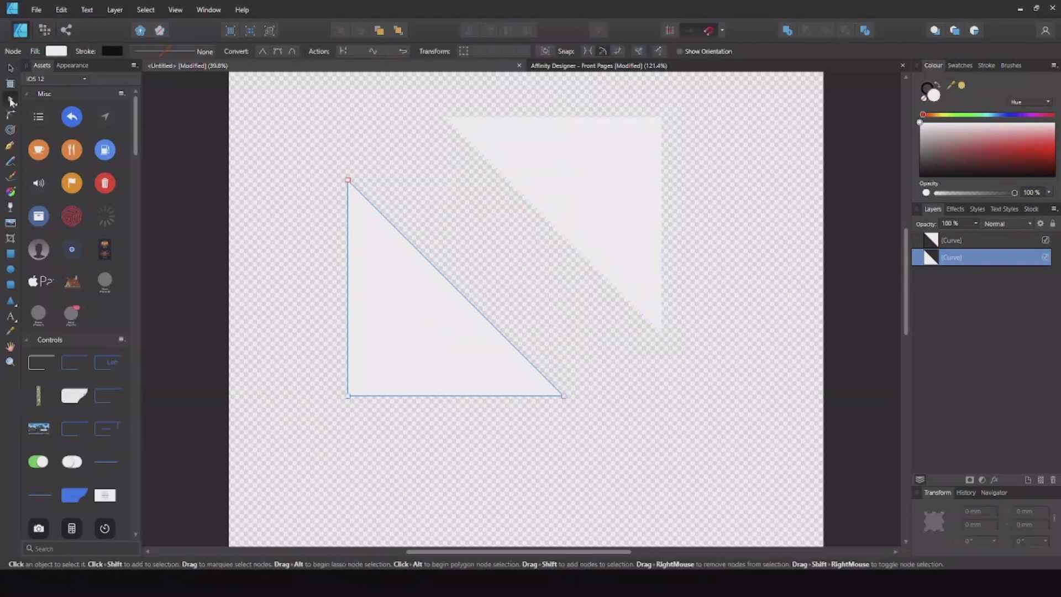
click(347, 292)
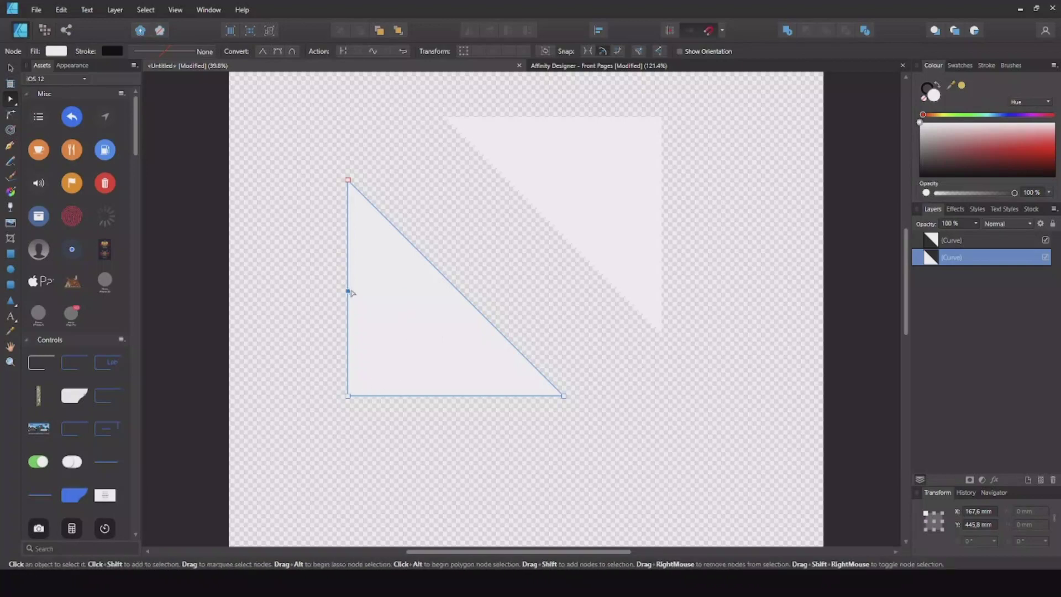
Add two nodes on the lower-left triangle's base and one on its hypotenuse
click(385, 396)
click(467, 397)
click(422, 255)
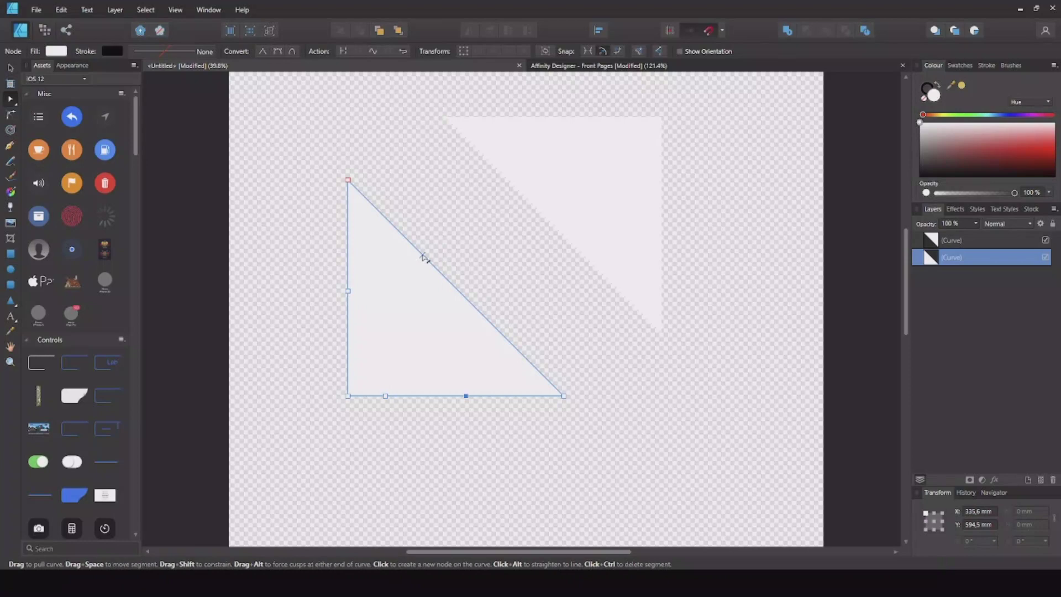
Break the triangle into four curves at the left-edge node and the two base nodes
shift+click(348, 291)
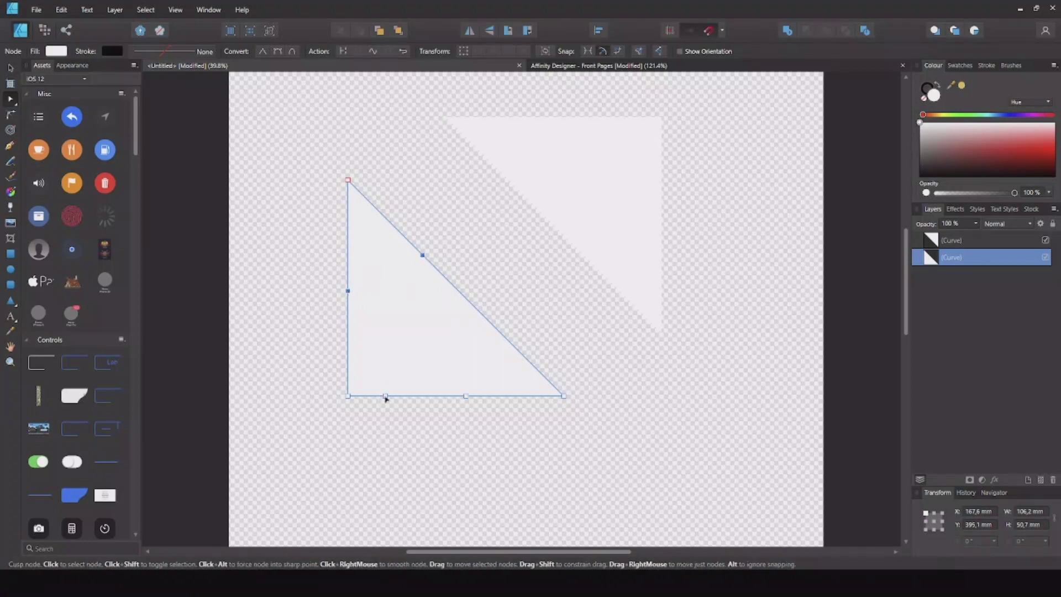
shift+click(386, 395)
shift+click(467, 397)
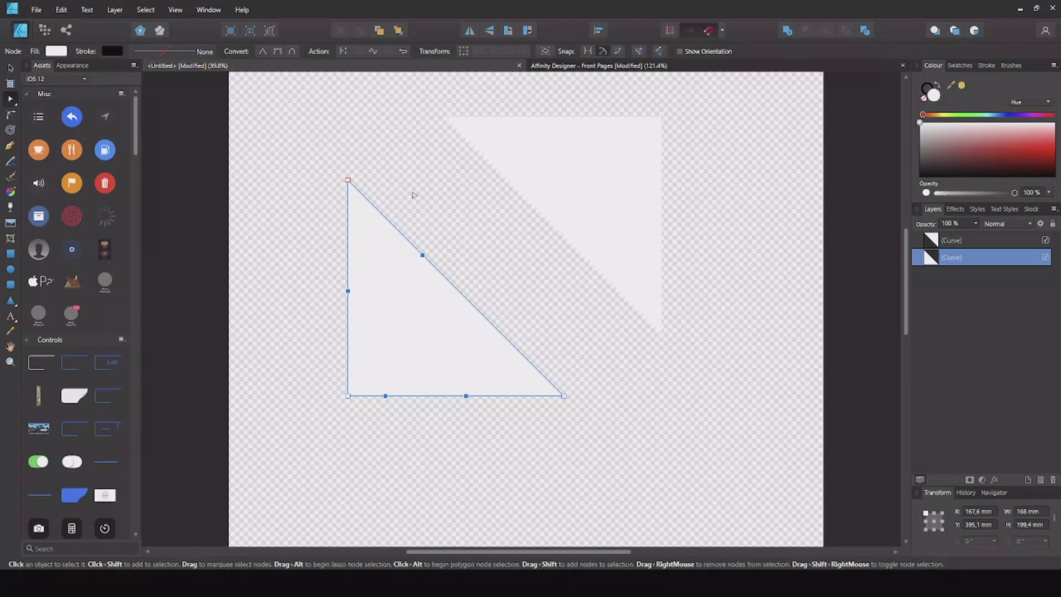
click(344, 53)
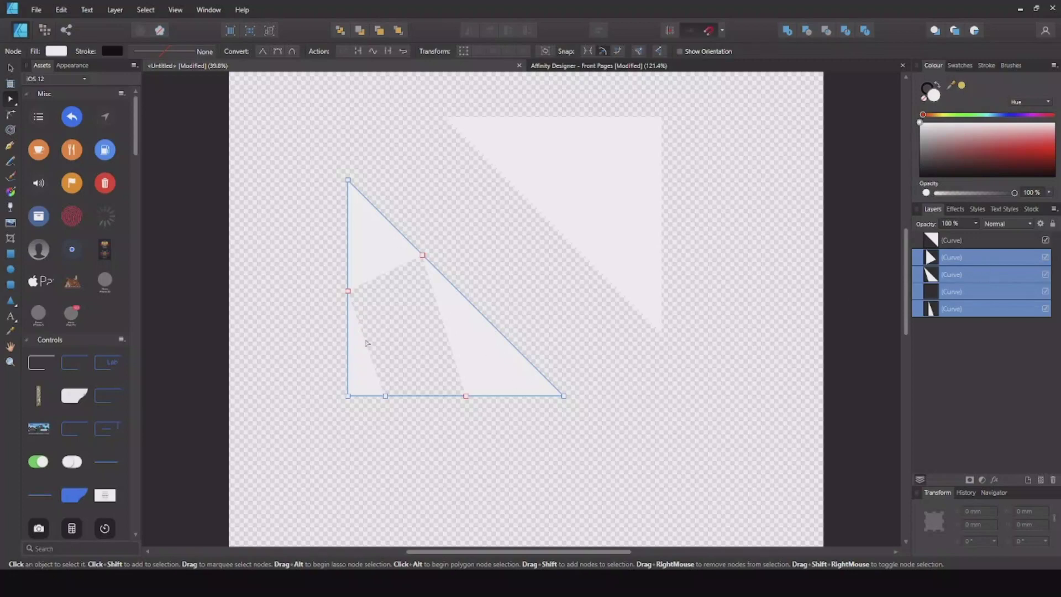
click(963, 258)
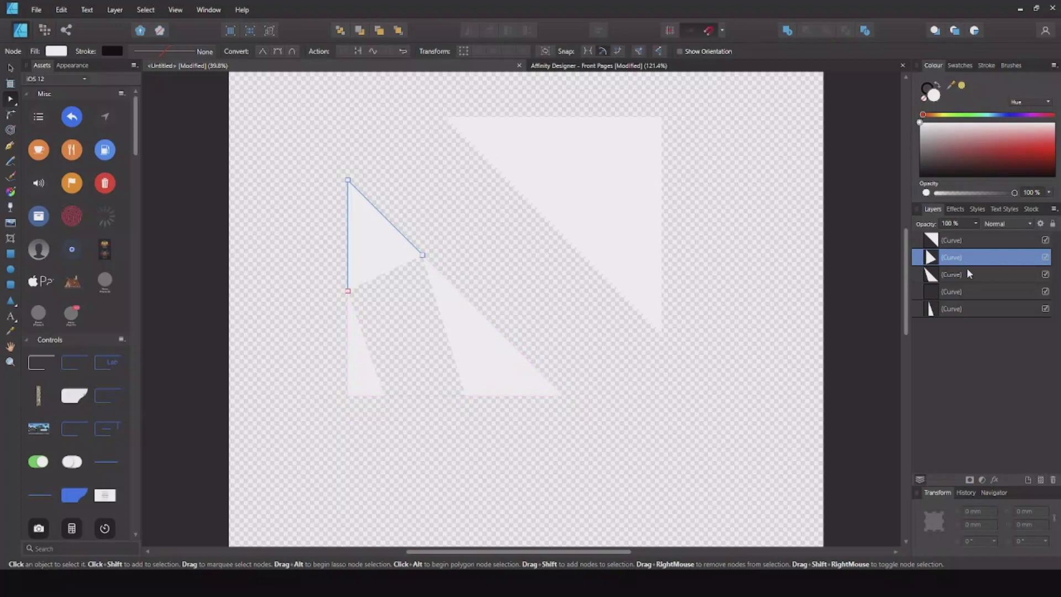
click(969, 274)
click(951, 292)
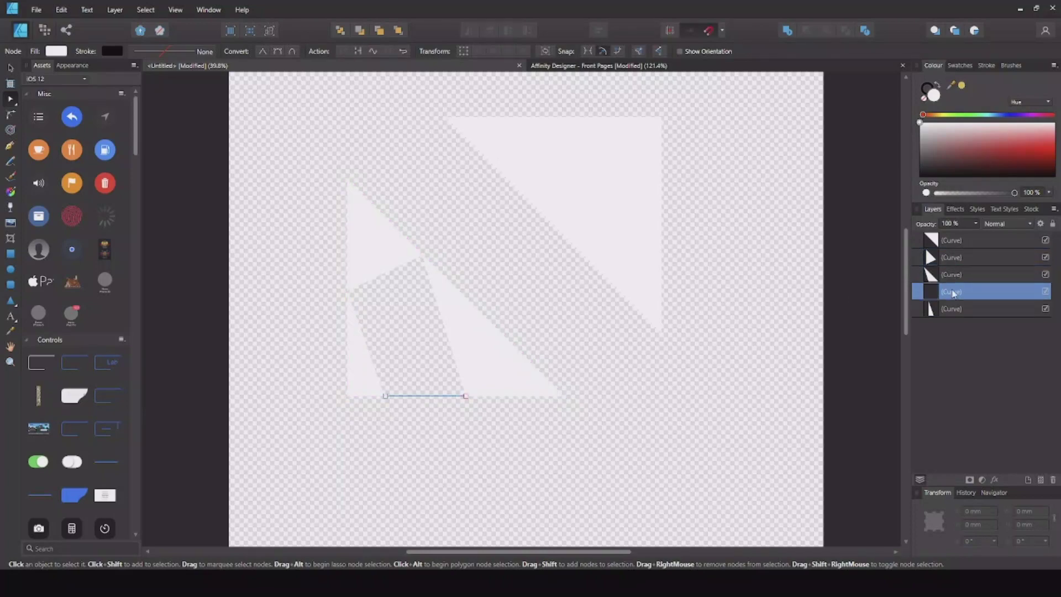
click(950, 310)
click(954, 246)
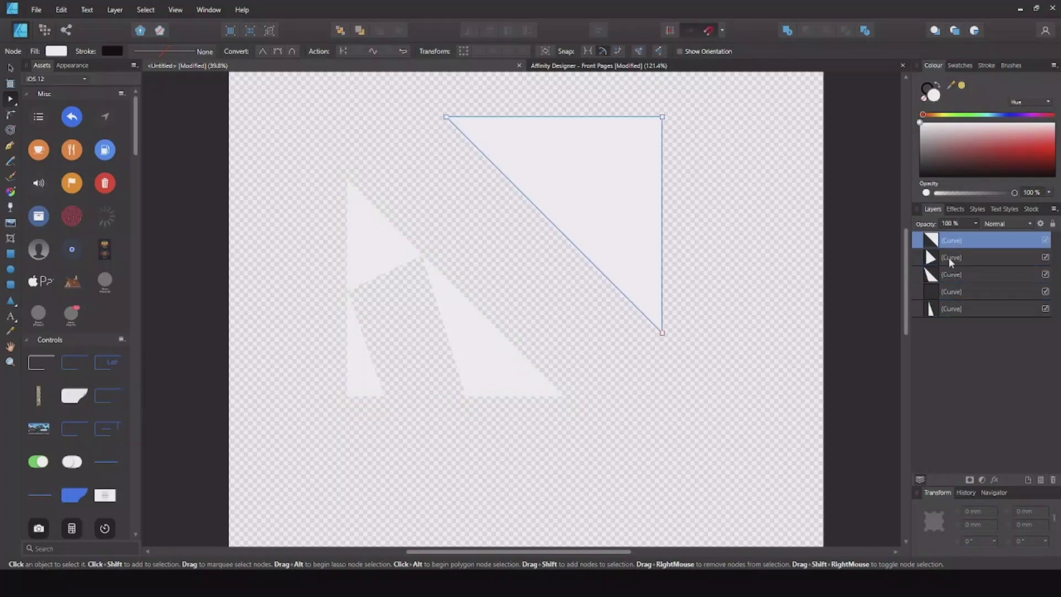
click(949, 257)
click(954, 278)
click(967, 293)
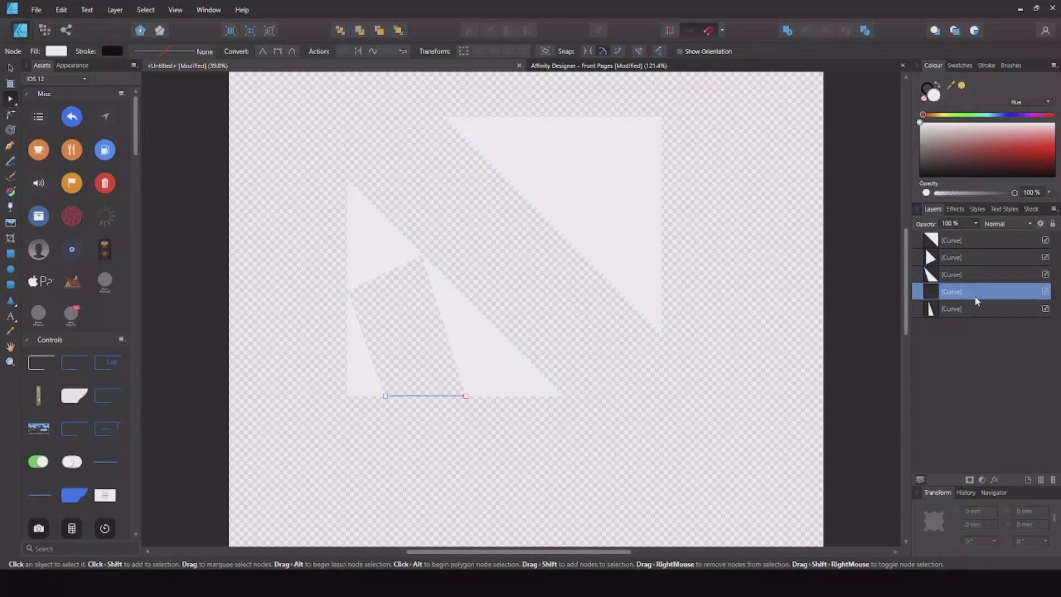
click(986, 243)
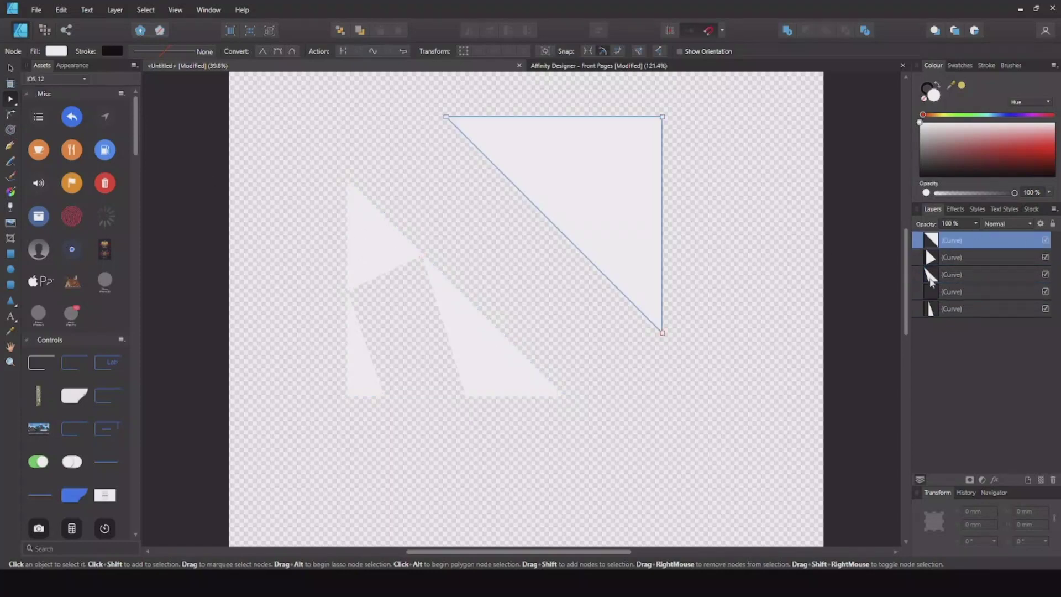
click(970, 258)
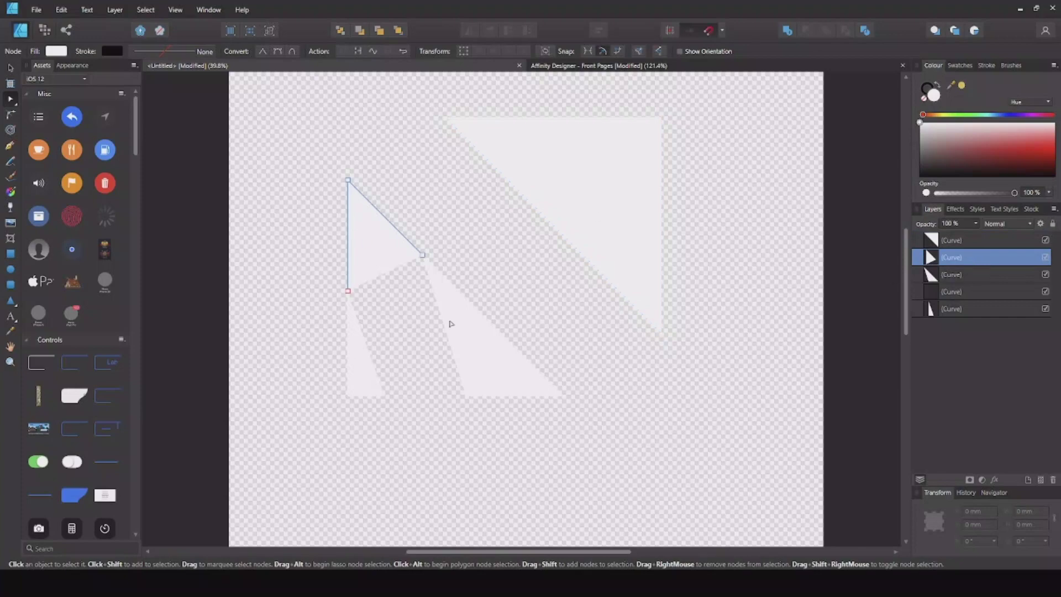